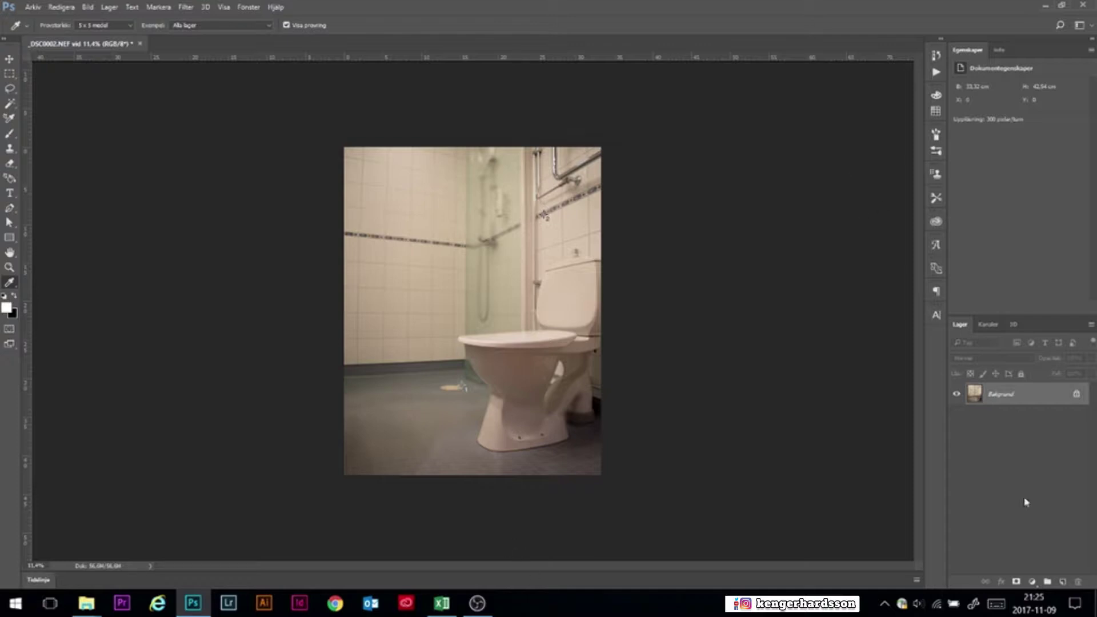
- Add a gray-filled layer above the background photo and set its blend mode to Difference
left_click(1062, 581)
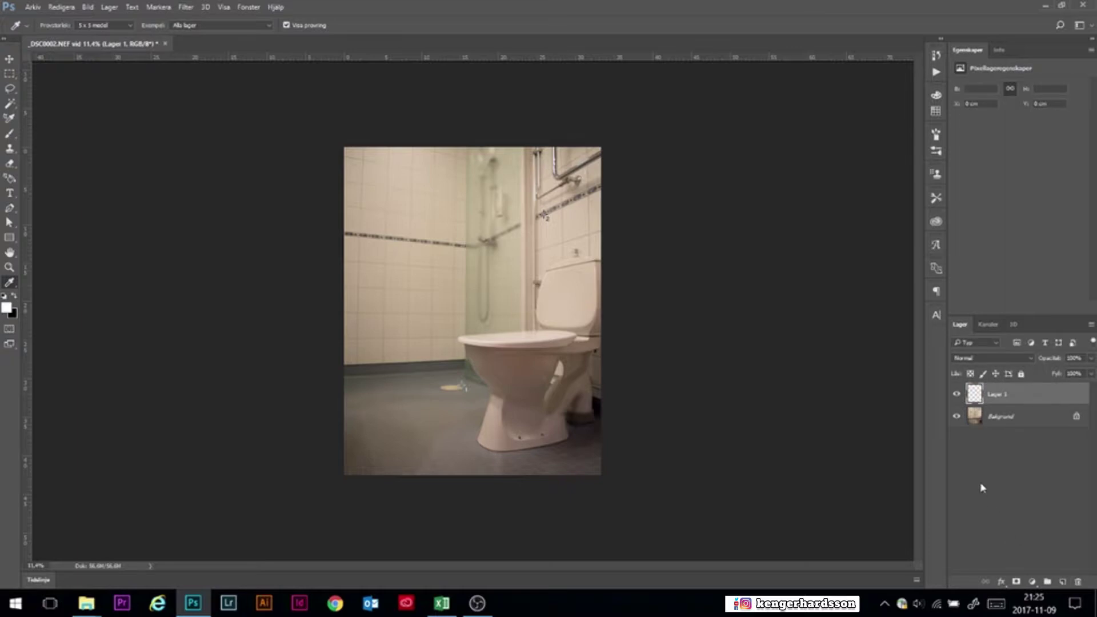
key("shift+F5")
key("Return")
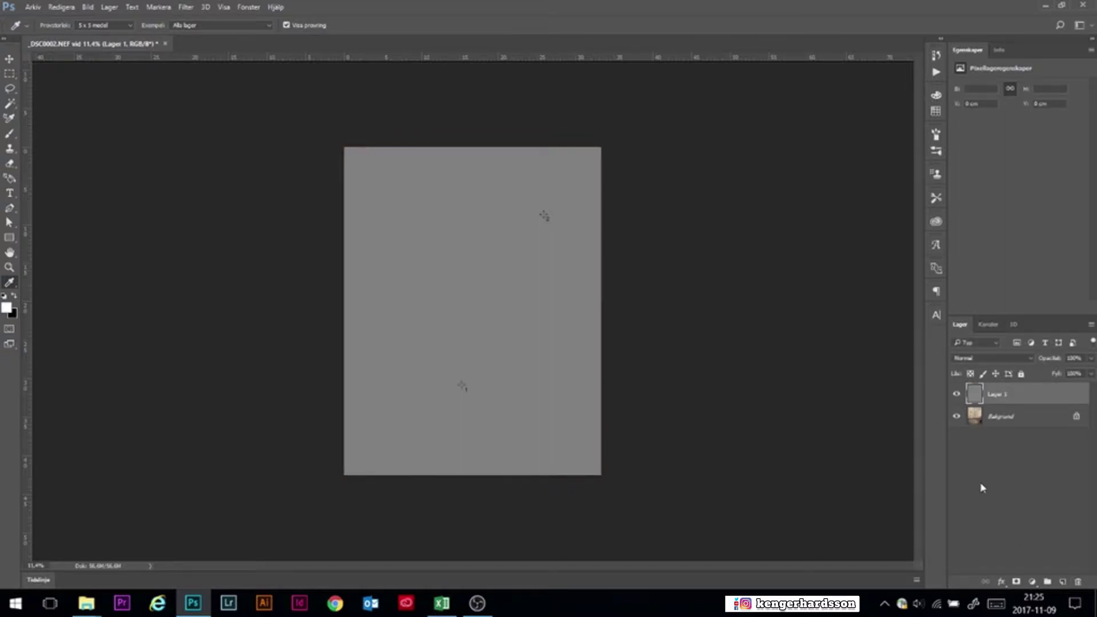
left_click(1028, 359)
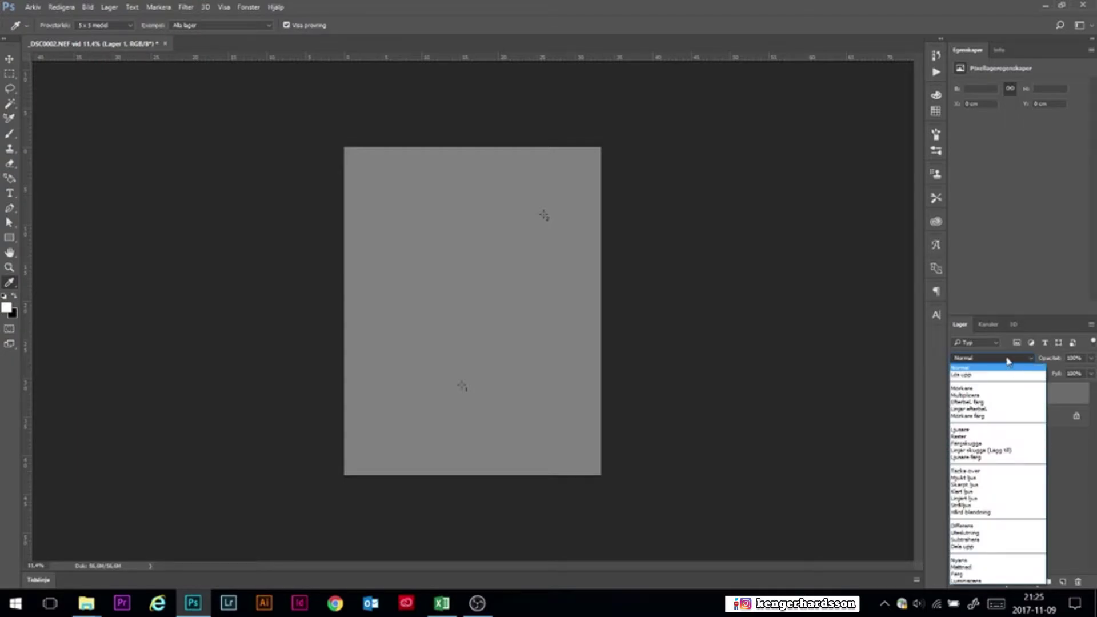
left_click(997, 525)
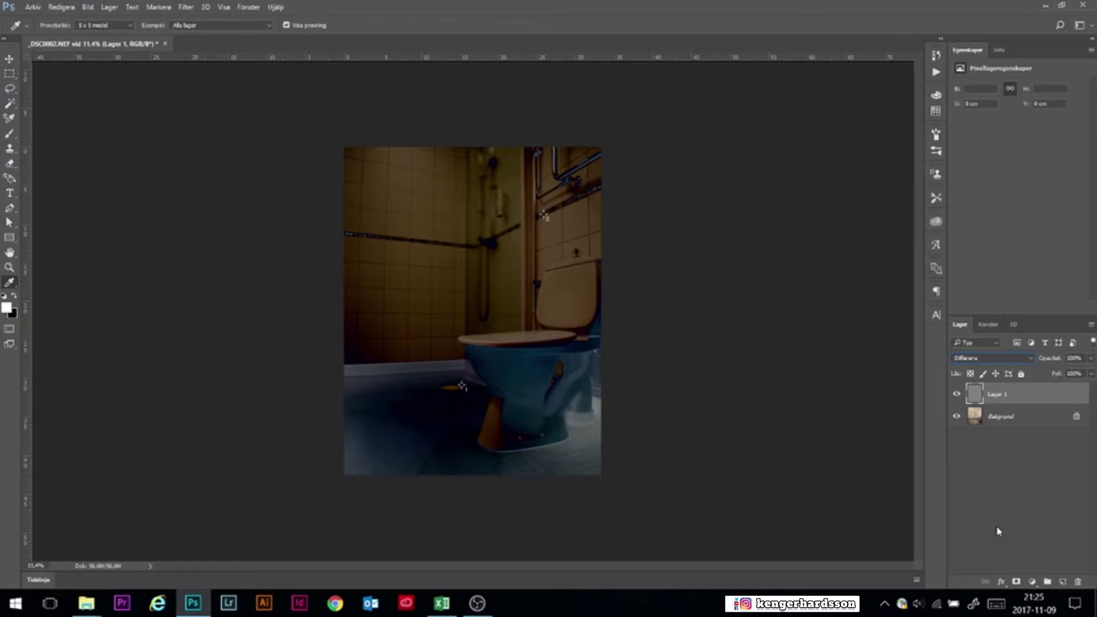
- Add a Threshold adjustment layer above the gray layer and set its threshold level to 4
left_click(1032, 581)
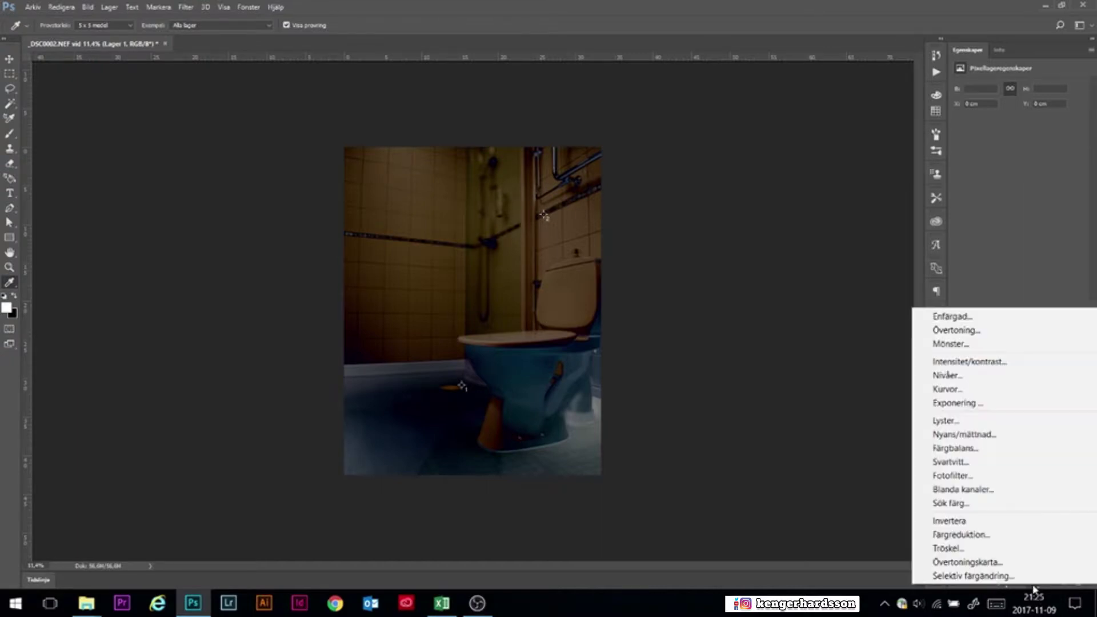
left_click(946, 549)
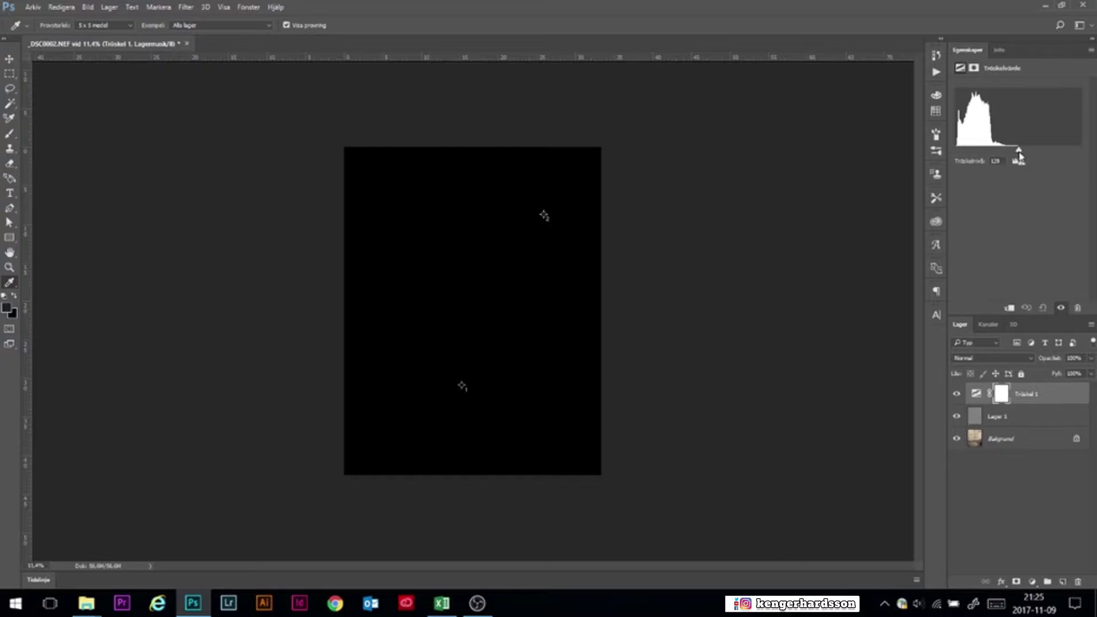
left_click_drag(1019, 152, 866, 112)
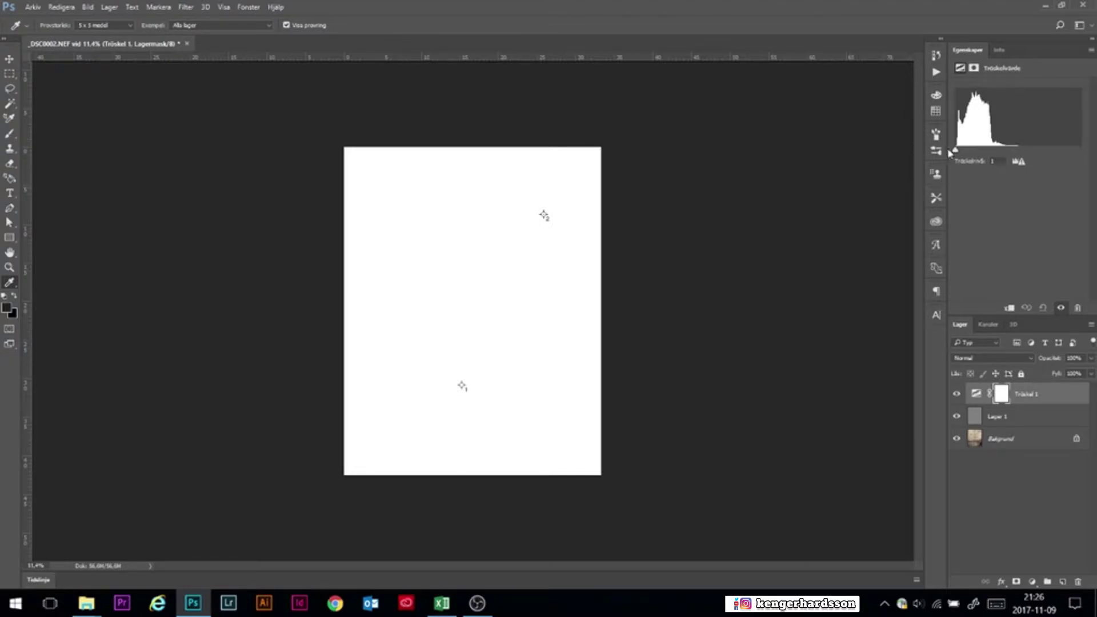
left_click_drag(956, 152, 957, 155)
- Place a color sampler on a black pixel in the cluster at the shower mixer, and hide the Threshold and gray layers
scroll(531, 247, "up", 8)
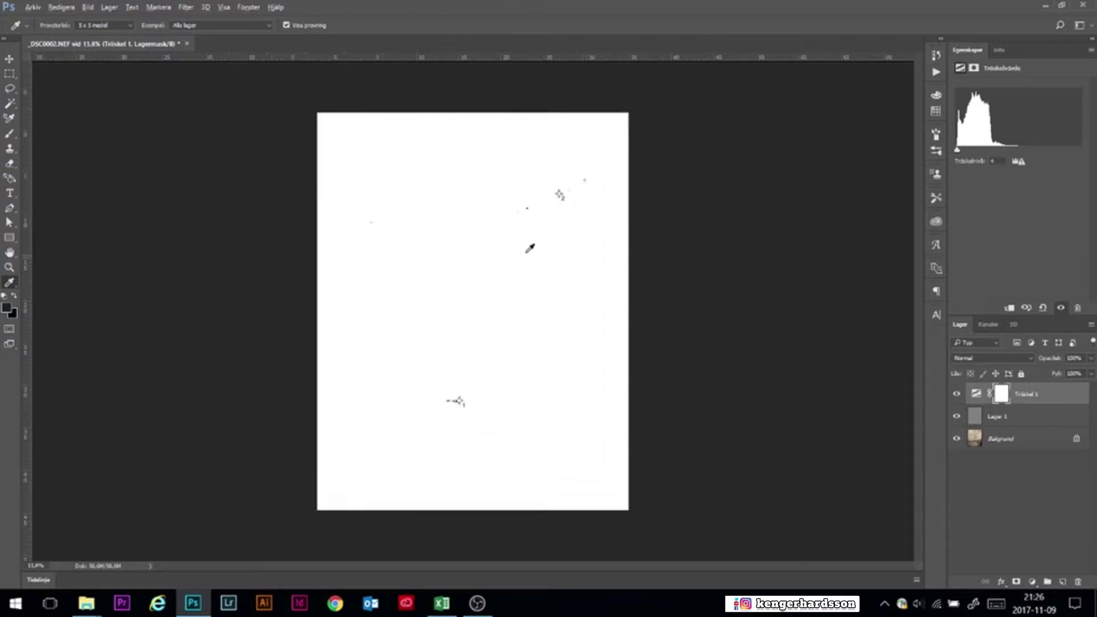
scroll(526, 202, "up", 6)
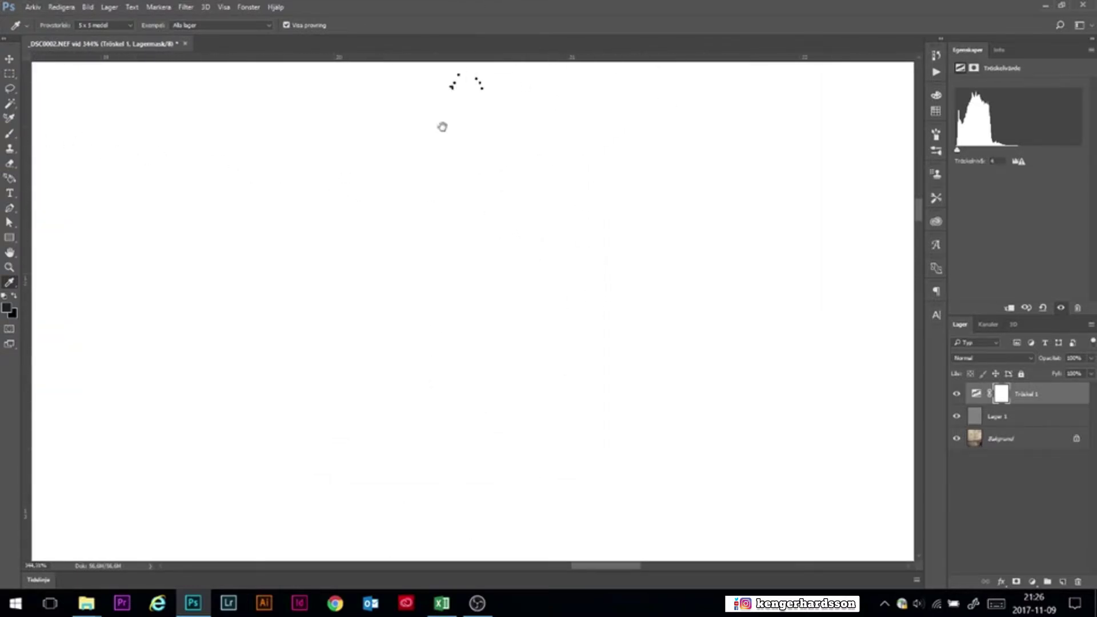
left_click_drag(472, 179, 509, 309)
scroll(540, 295, "up", 6)
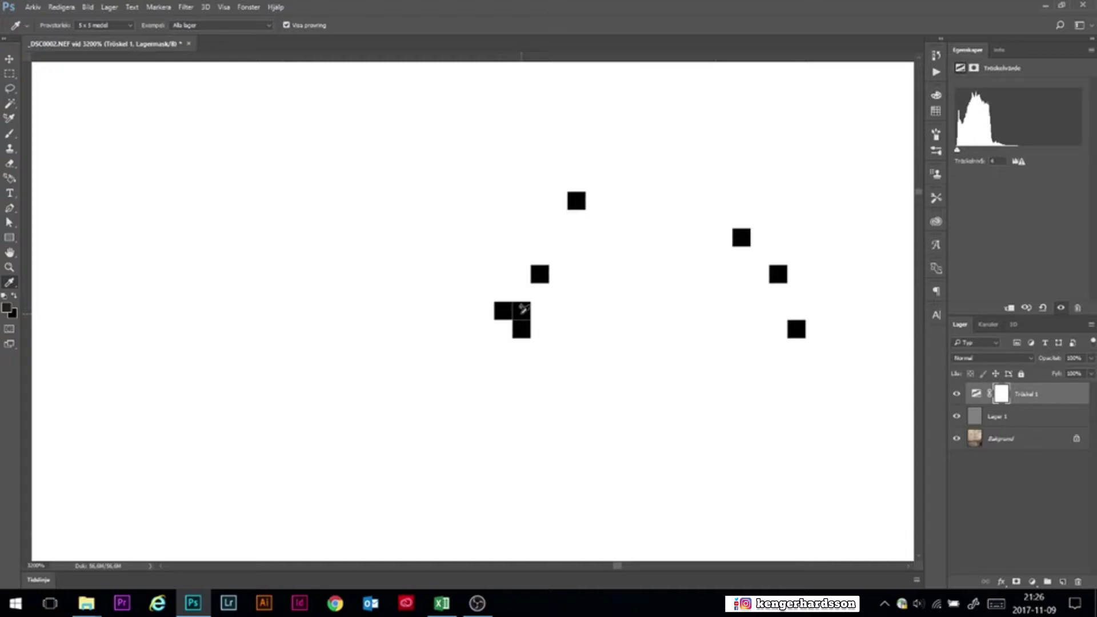
key("F8")
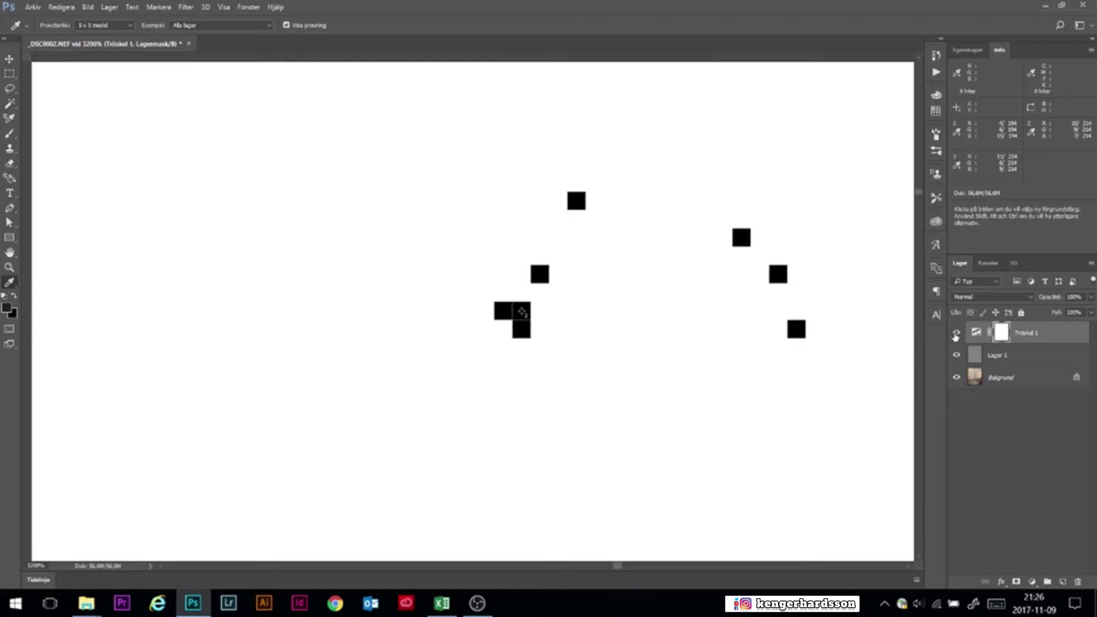
left_click(956, 332)
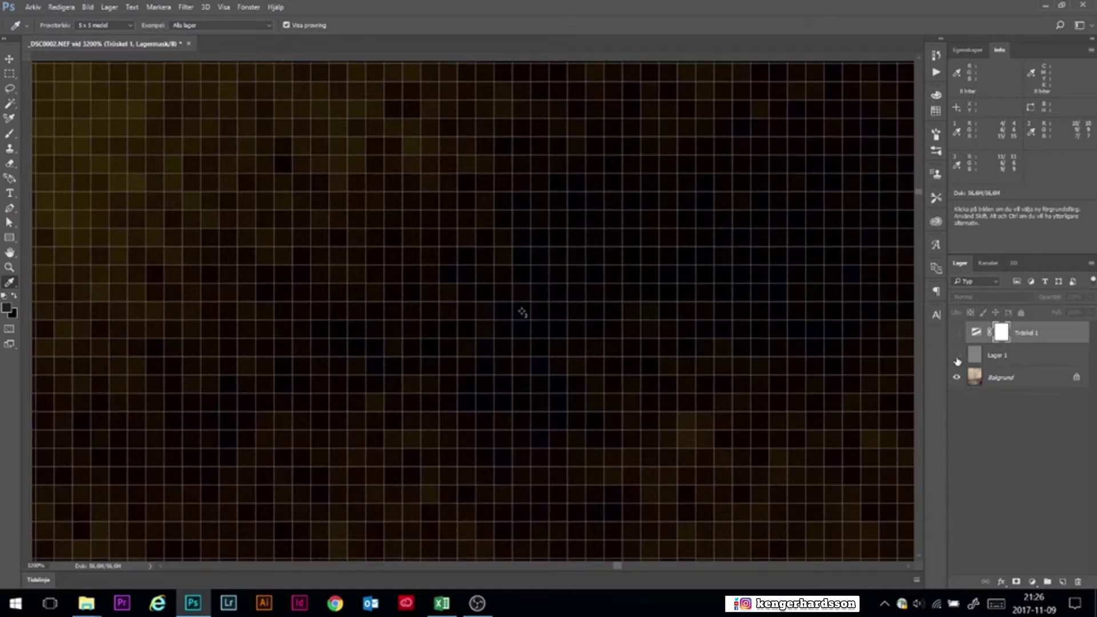
left_click(956, 355)
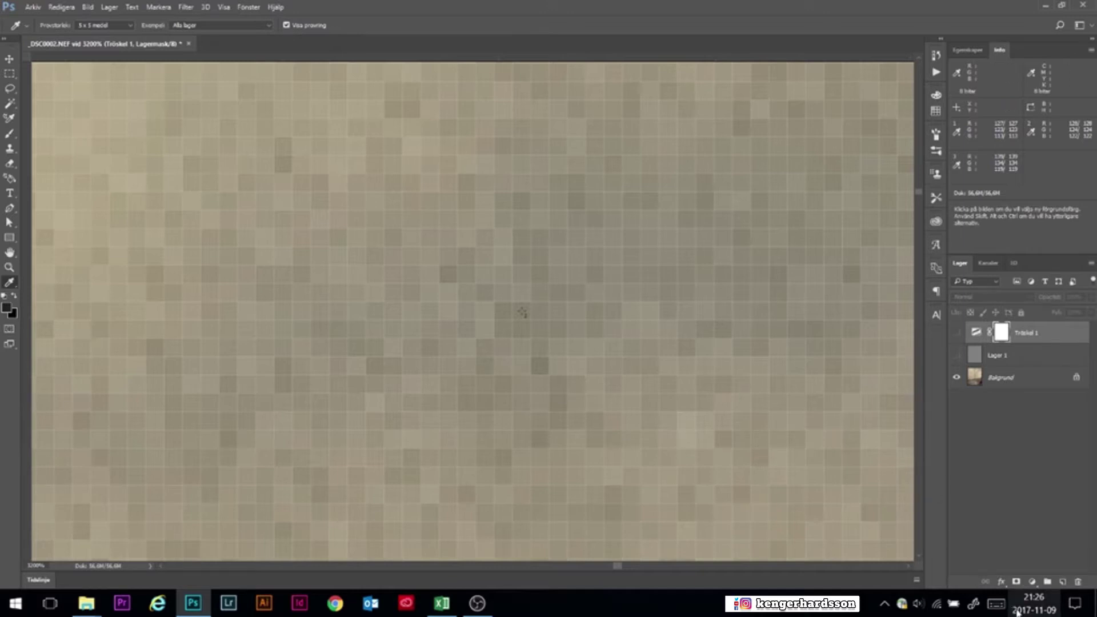
- Add a Curves adjustment layer and set its gray point at the new color sampler, comparing the image with and without the correction
left_click(1033, 584)
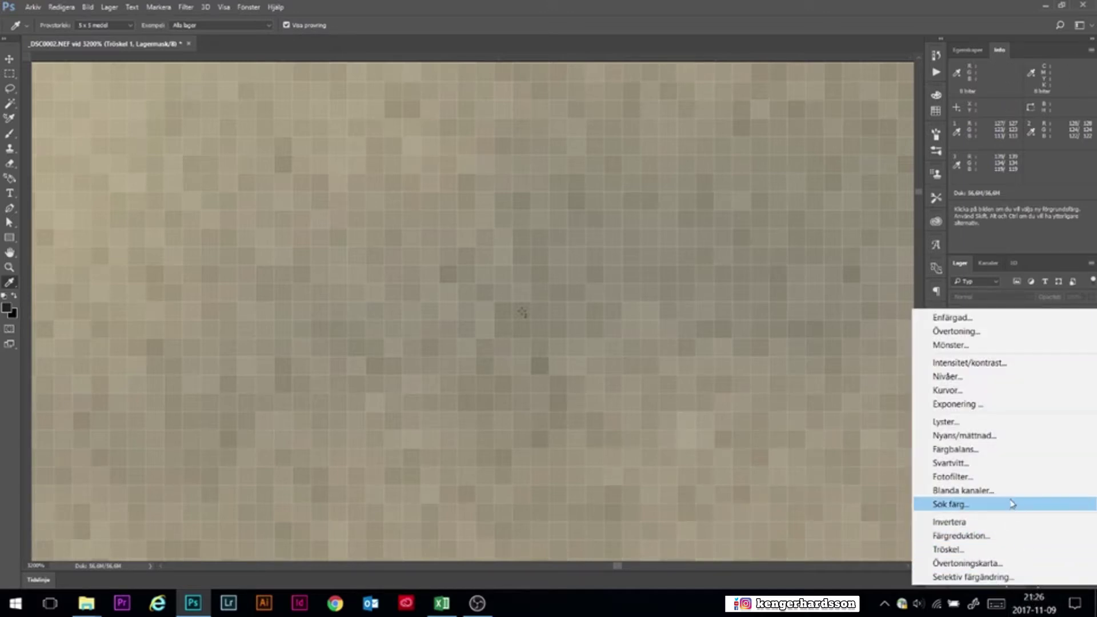
left_click(961, 391)
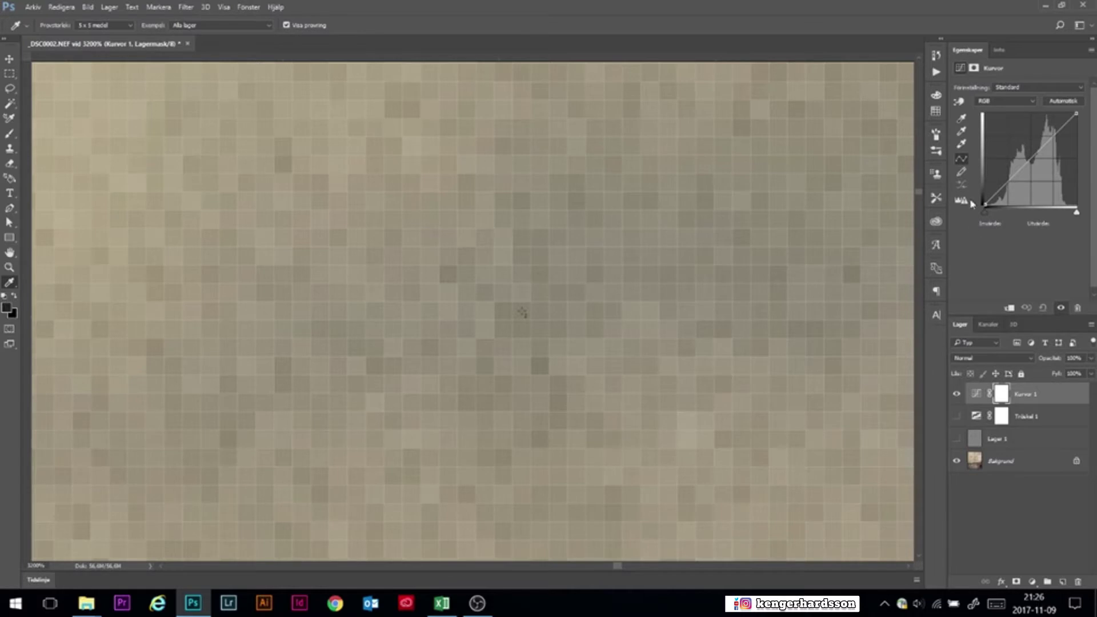
left_click(962, 133)
left_click(963, 133)
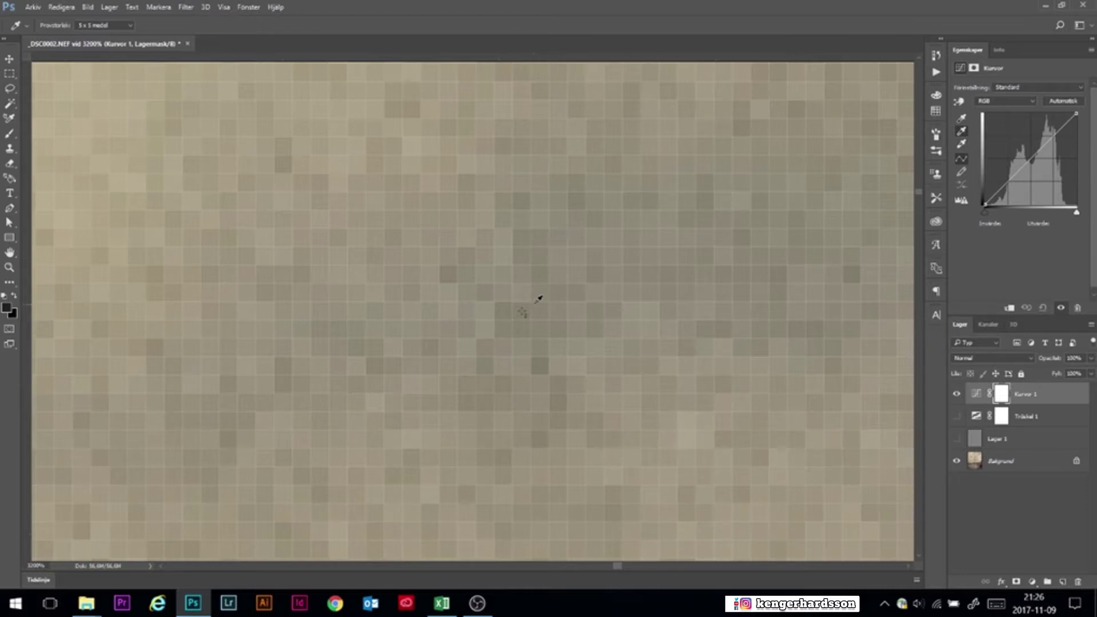
left_click(524, 311)
scroll(525, 309, "down", 15)
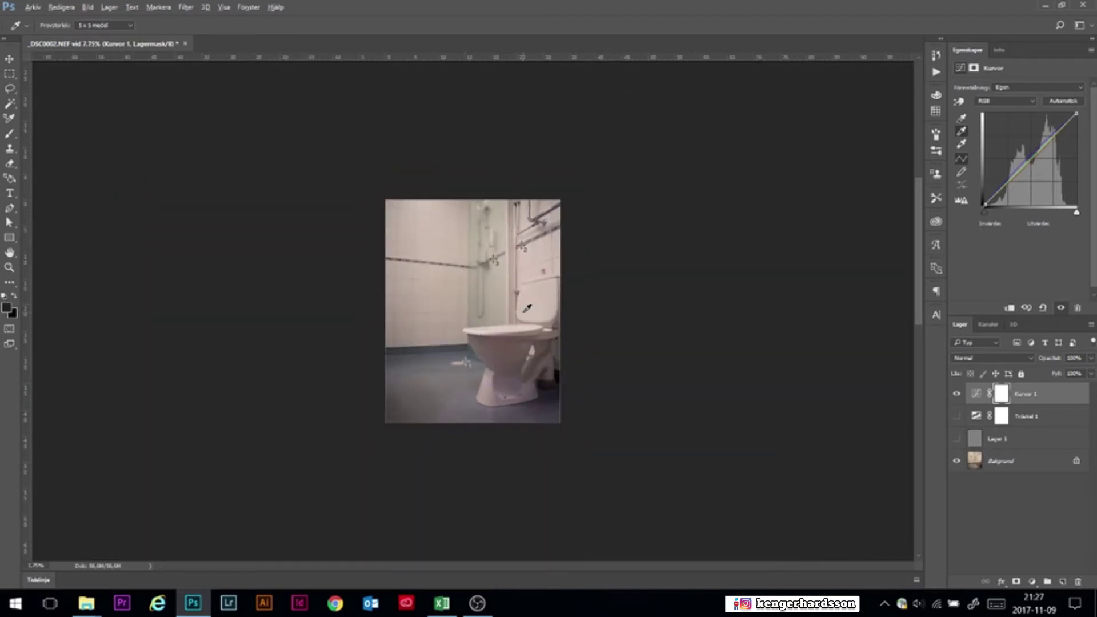
left_click(955, 395)
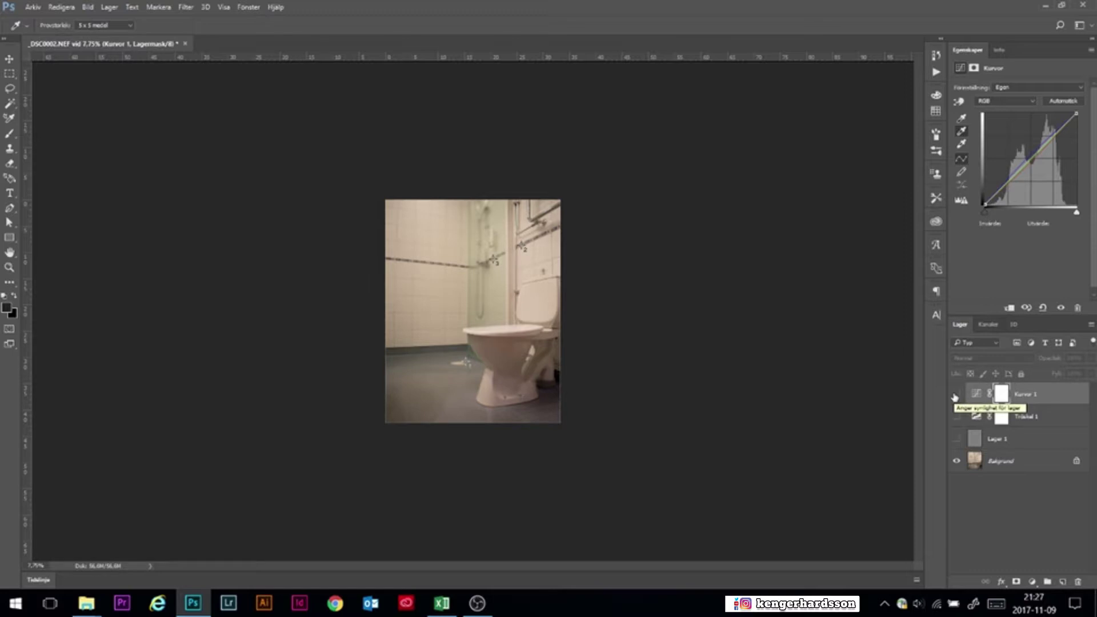
left_click(955, 395)
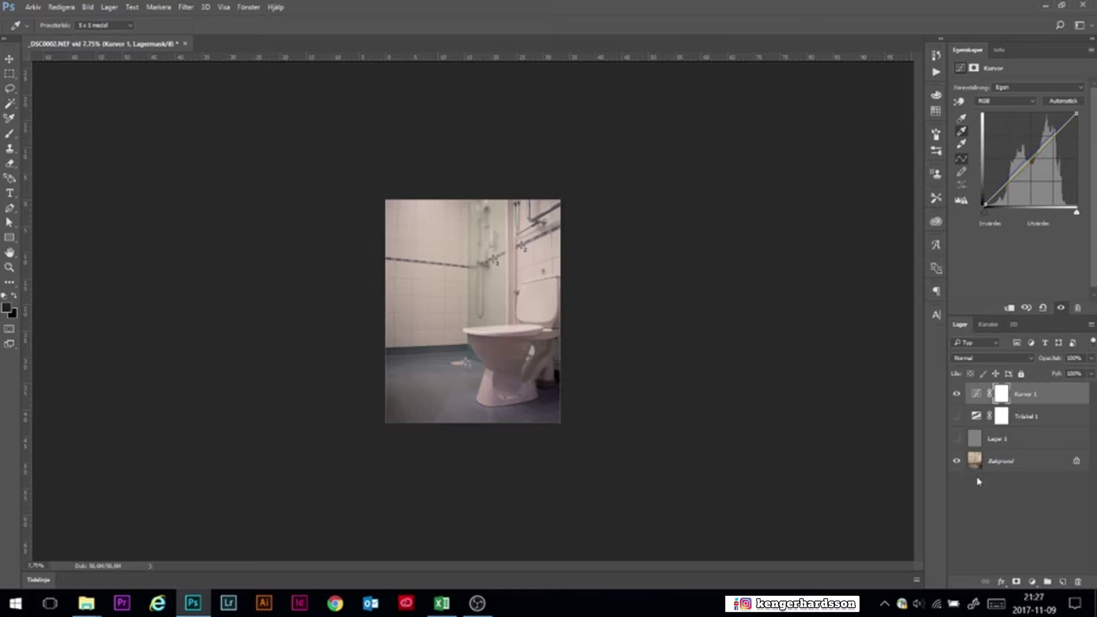
- Add a Selective Color adjustment layer above the Curves layer and choose the Yellows range
left_click(1031, 581)
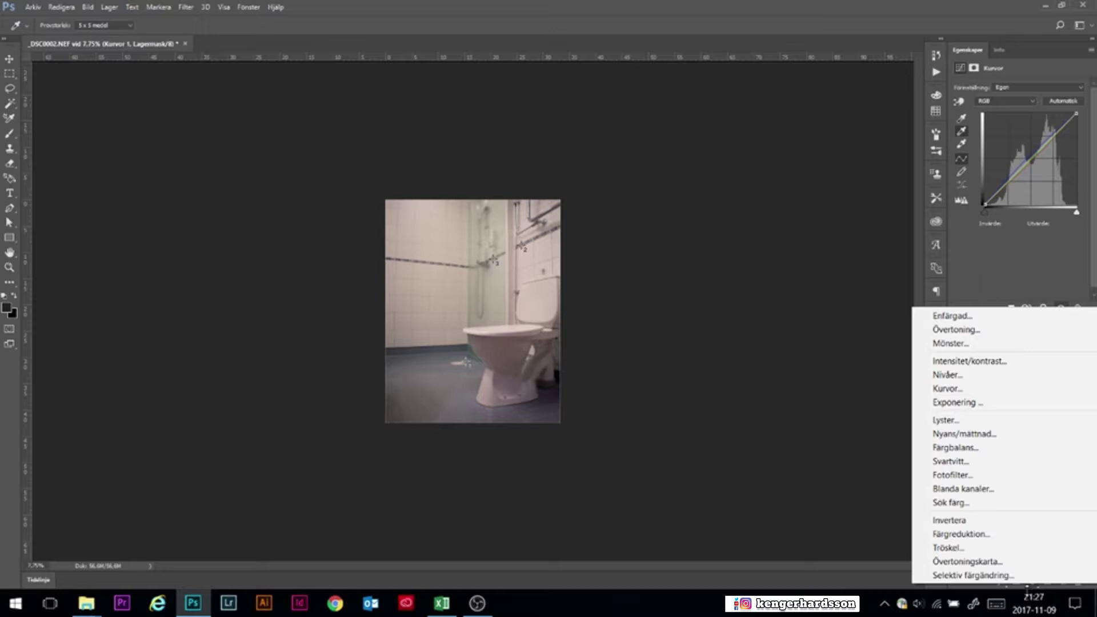
left_click(995, 578)
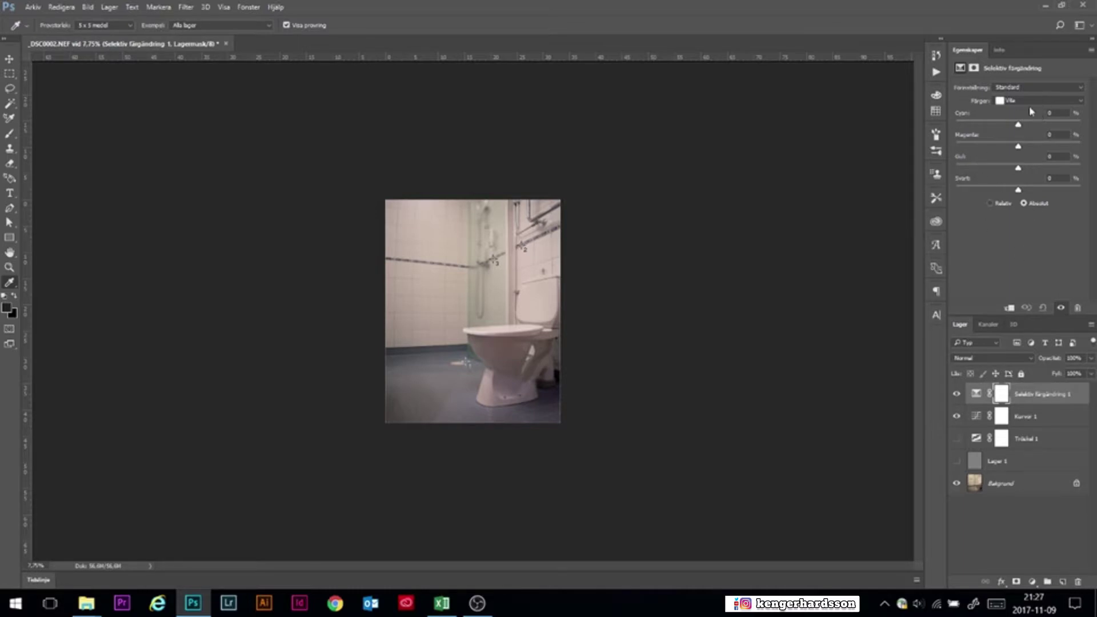
left_click(995, 100)
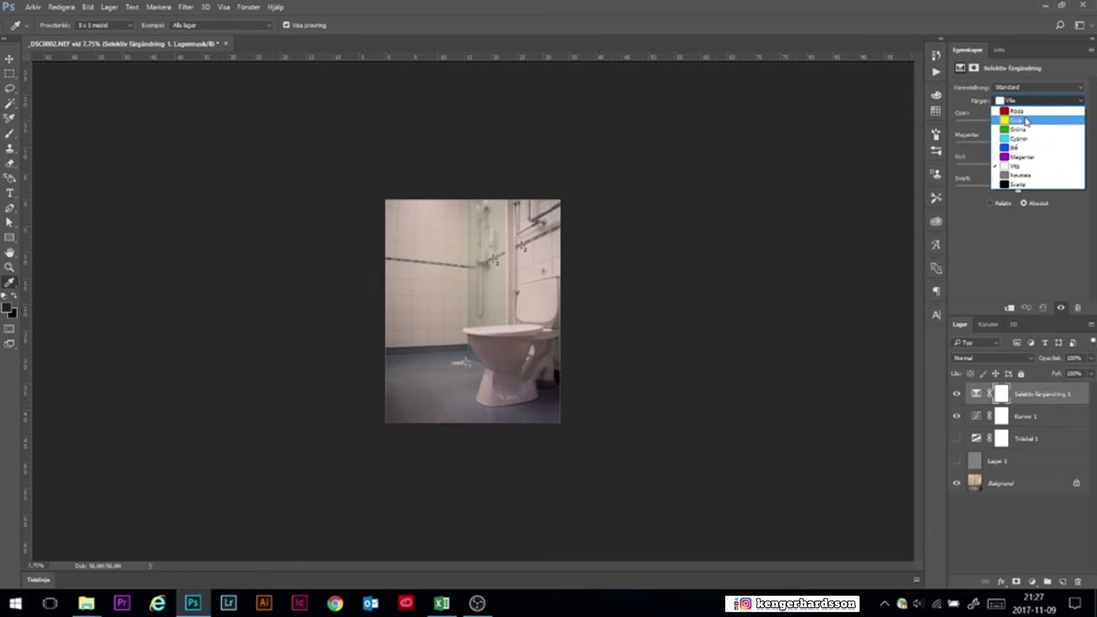
left_click(1025, 123)
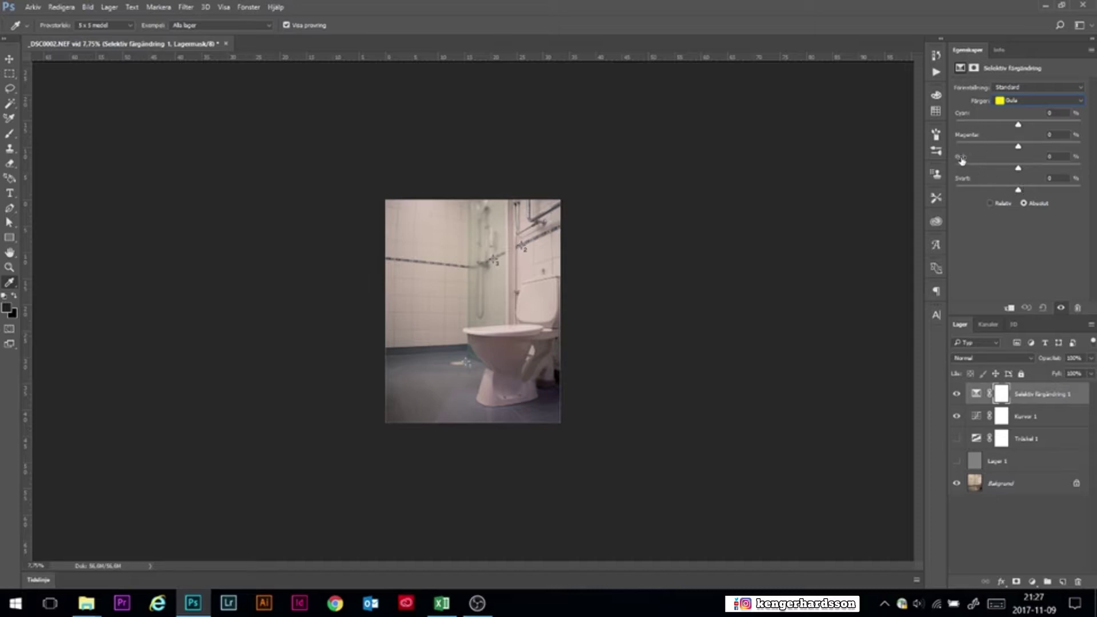
- Strongly reduce yellow and slightly reduce black in the Yellows range, comparing the image with and without the adjustment
left_click_drag(1019, 170, 967, 160)
mouse_move(965, 166)
left_mouse_down()
mouse_move(1014, 170)
mouse_move(983, 169)
left_mouse_up()
mouse_move(1020, 193)
left_mouse_down()
mouse_move(998, 187)
mouse_move(1011, 189)
left_mouse_up()
left_click(956, 395)
left_click(957, 395)
left_click(956, 395)
left_click(957, 395)
left_click(956, 395)
left_click(956, 394)
- Reduce the yellow component moderately in the Whites range of the Selective Color adjustment
left_click(1023, 103)
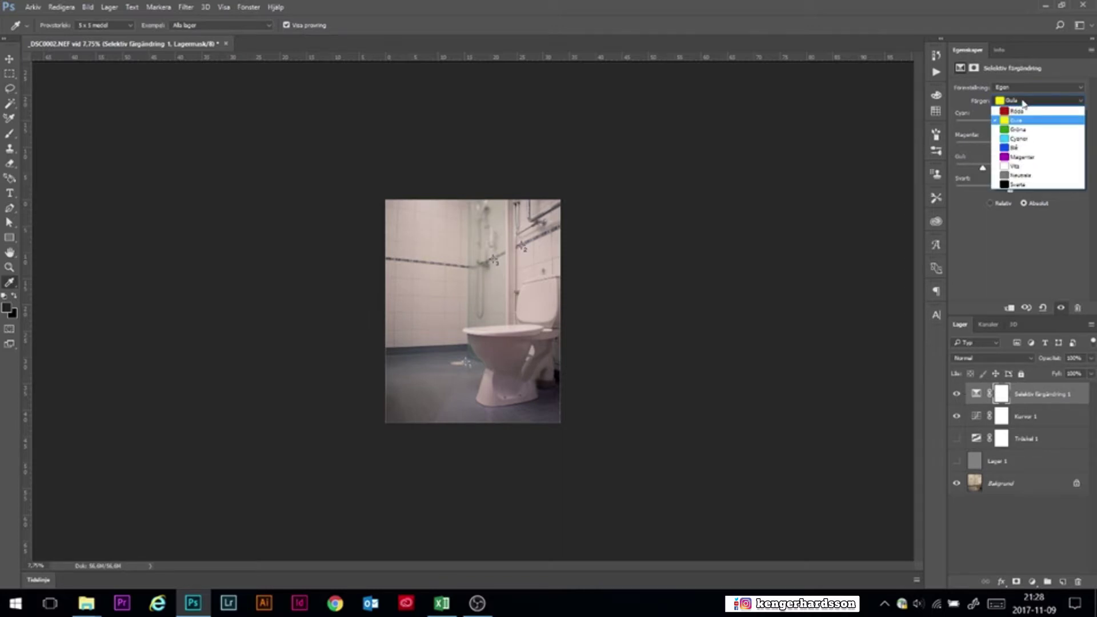
left_click(1028, 167)
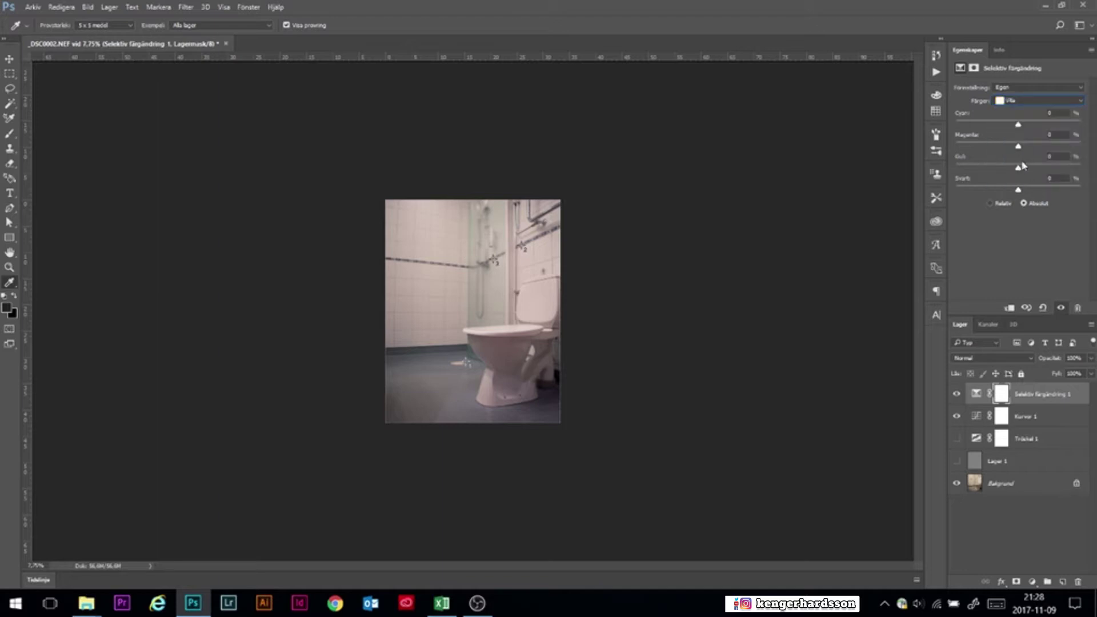
left_click_drag(1019, 172, 954, 169)
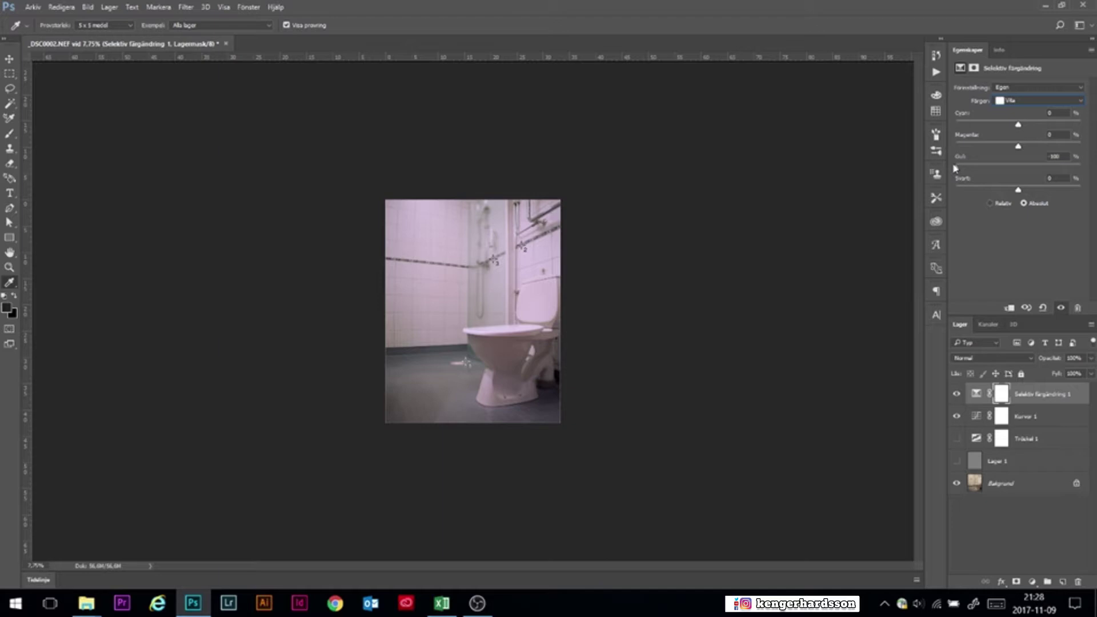
left_click_drag(954, 168, 1008, 189)
- Set the yellow component to -7 % in the Neutrals range of the Selective Color adjustment
left_click(1034, 101)
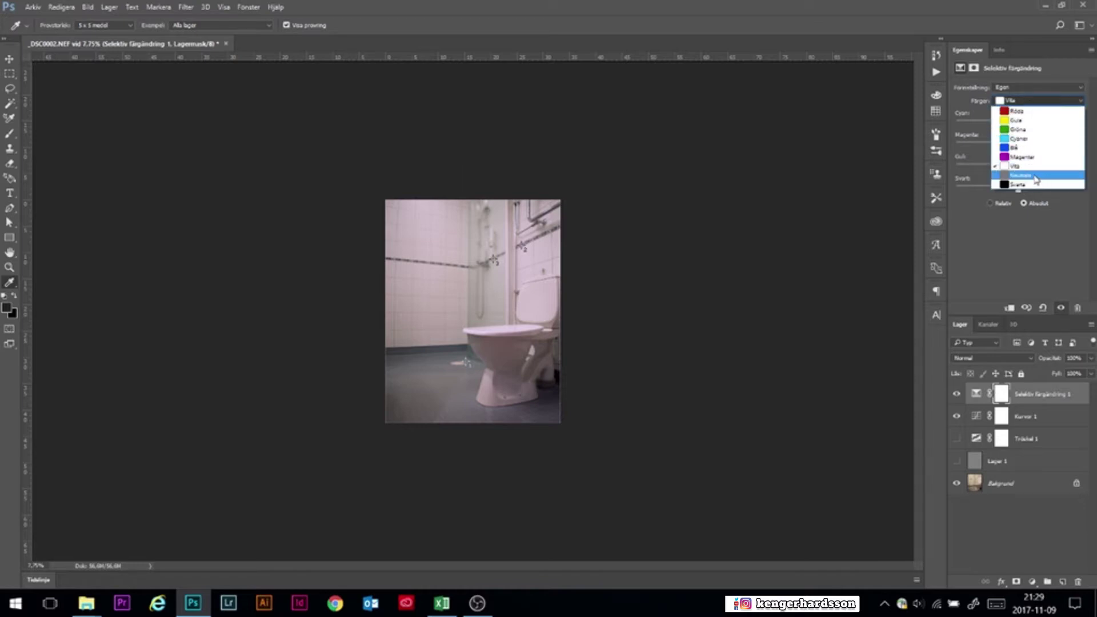
left_click(1039, 176)
left_click_drag(1018, 169, 1016, 170)
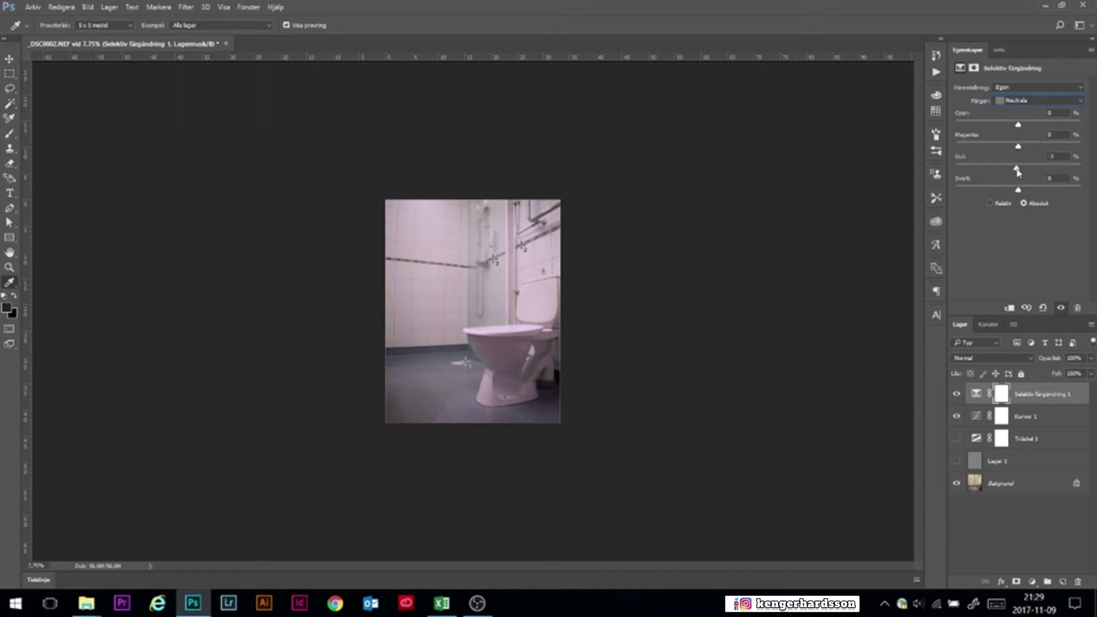
left_click_drag(1018, 171, 947, 151)
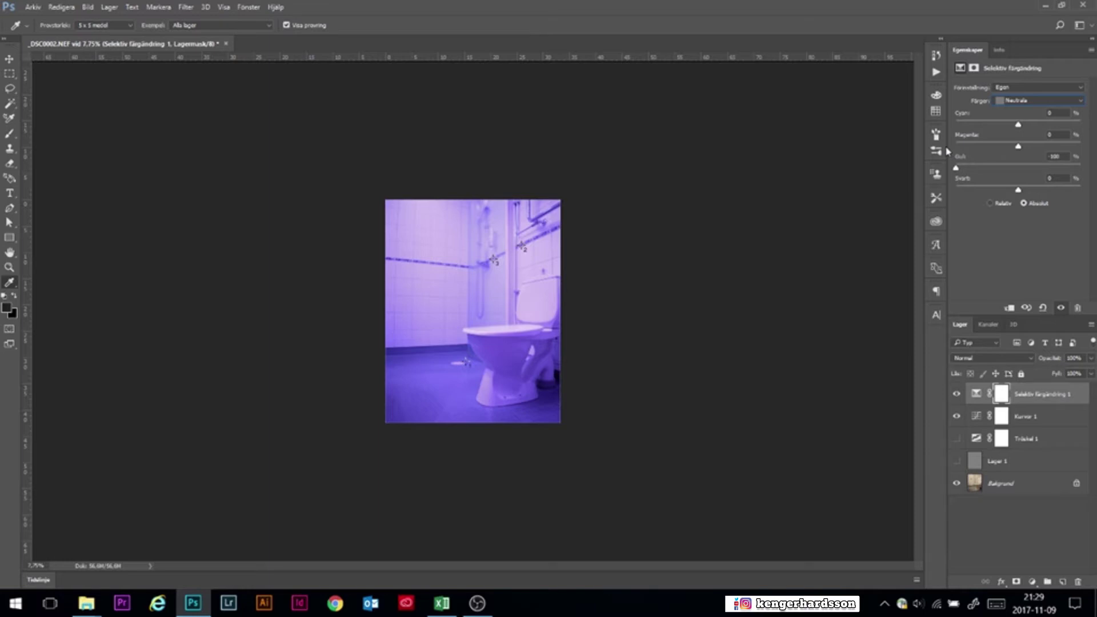
left_click_drag(955, 167, 1015, 175)
left_click(1051, 156)
type("-")
- Compare the image with and without the Selective Color layer, and against the original background photo alone
left_click(957, 395)
left_click(958, 395)
left_click(958, 395)
left_click(958, 396)
left_click(958, 395)
left_click(958, 395)
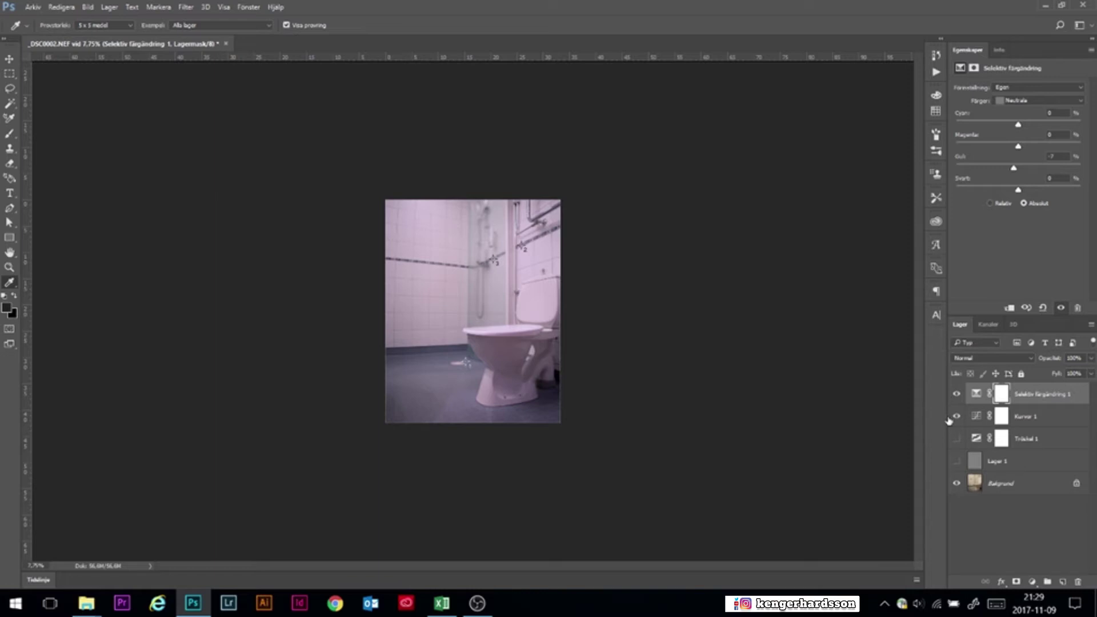
left_click(956, 484)
left_click(956, 484, "alt")
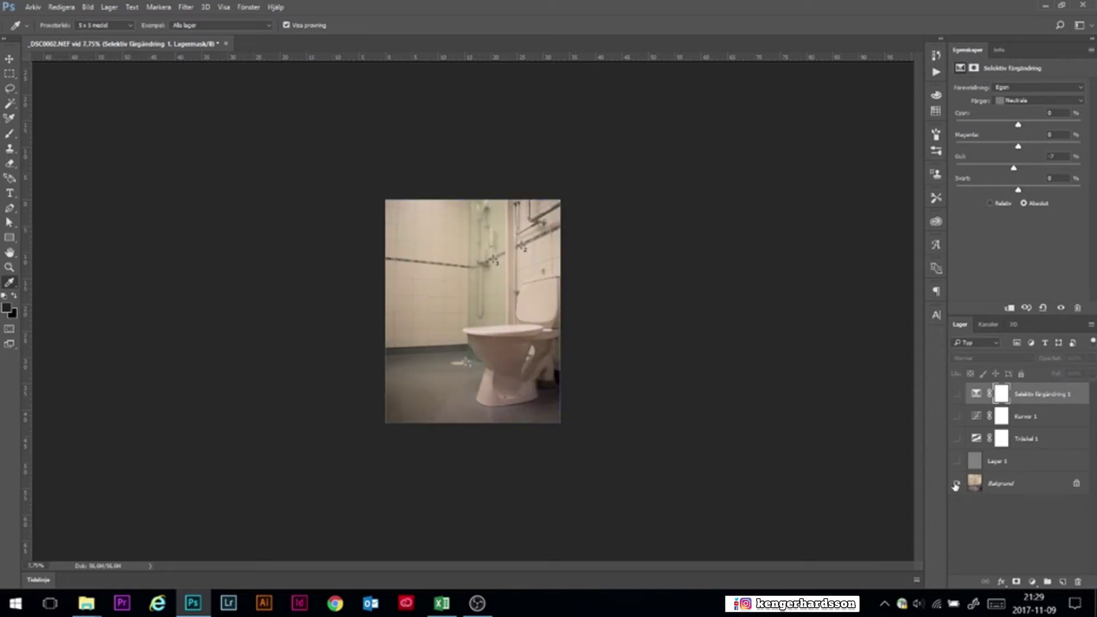
left_click(956, 485, "alt")
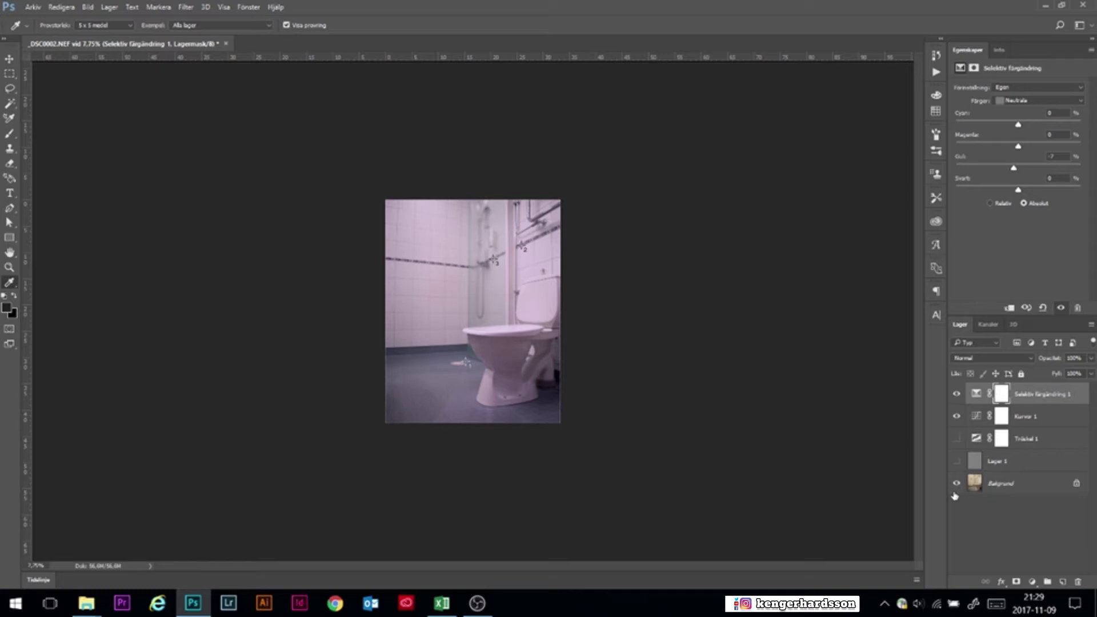
- Add a second Curves layer with a highlight anchor and a shadow point mapping input 74 to output 66, comparing the image with and without it
left_click(1032, 582)
left_click(963, 389)
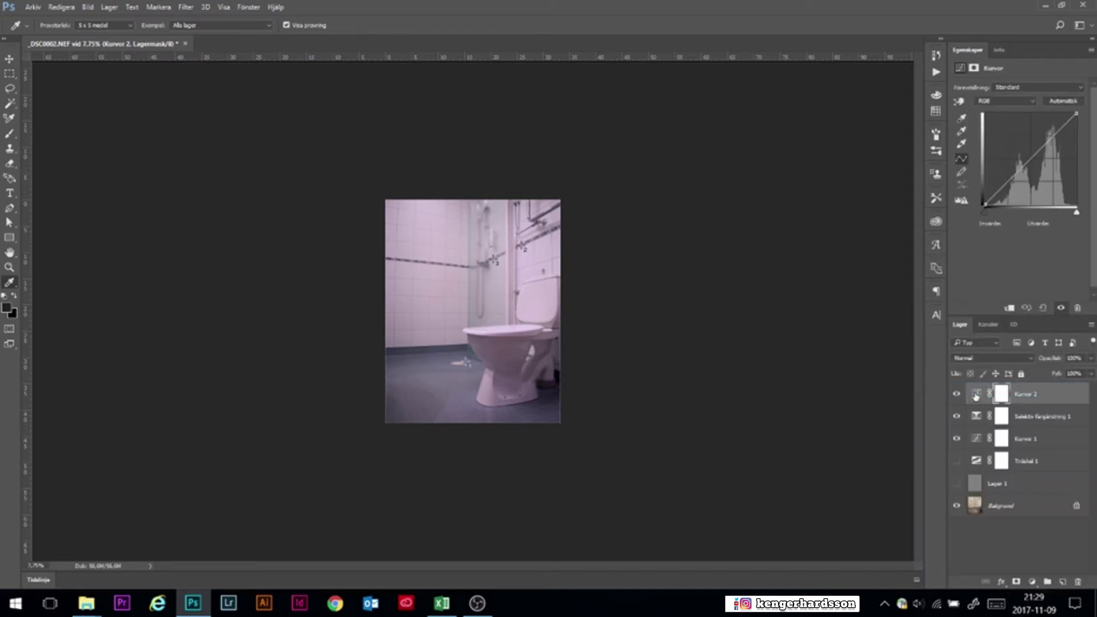
left_click(1052, 136)
left_click(1011, 181)
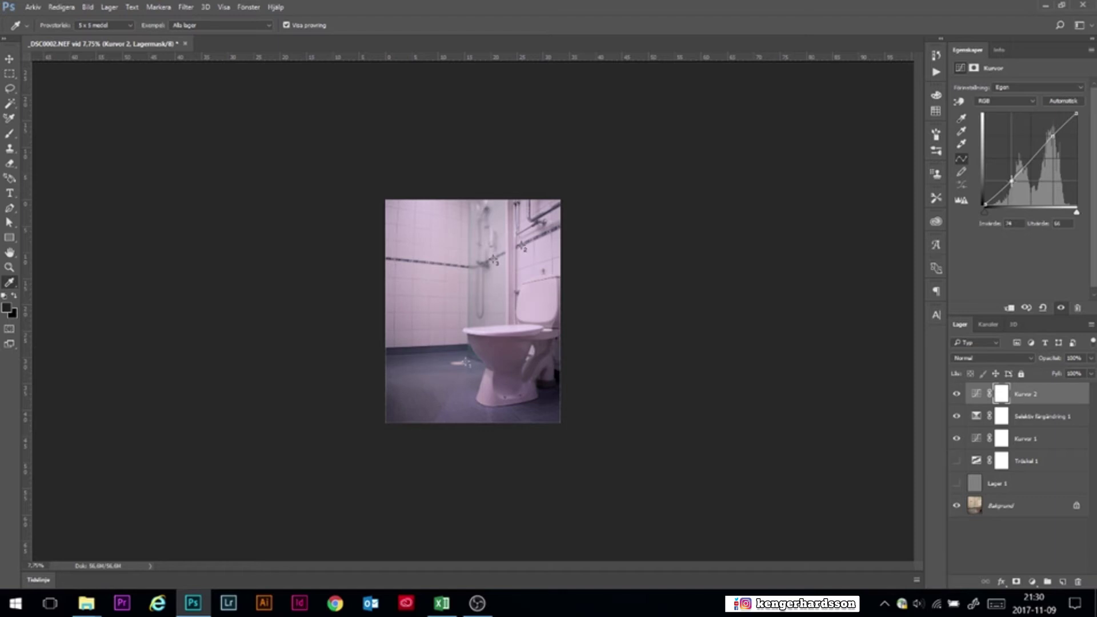
left_click_drag(1011, 181, 1011, 181)
left_click(952, 394)
left_click(952, 394)
left_click(952, 394)
left_click(952, 394)
left_click(955, 394)
left_click(956, 397)
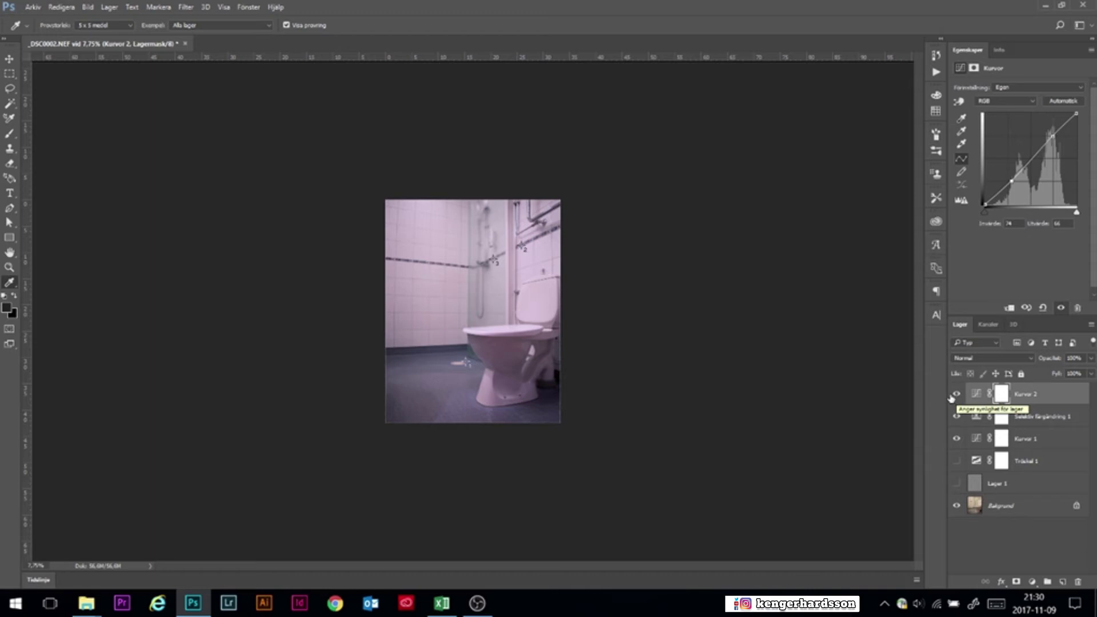
- Group the Kurvor 2, Selektiv färgändring 1 and Kurvor 1 layers, and compare the image with and without the group
left_click(1034, 441, "shift")
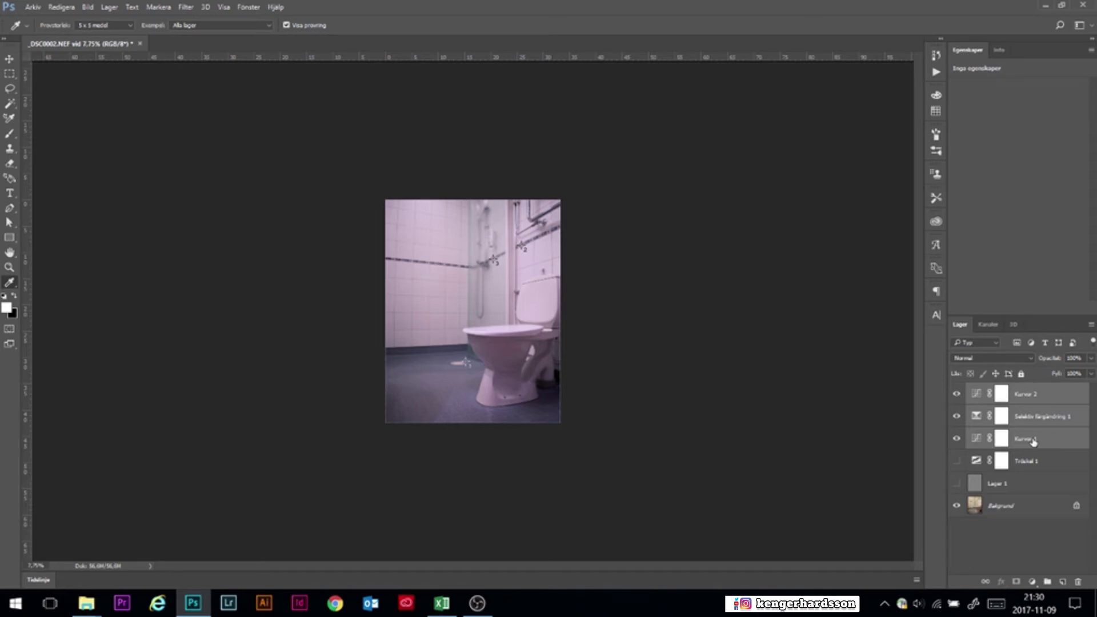
key("ctrl+g")
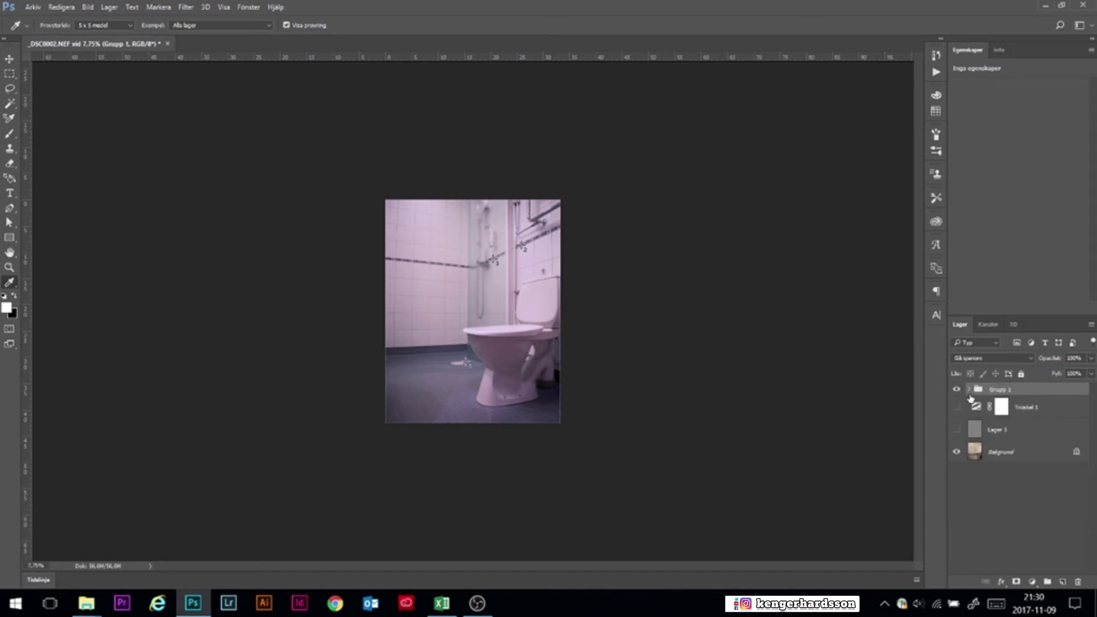
left_click(956, 390)
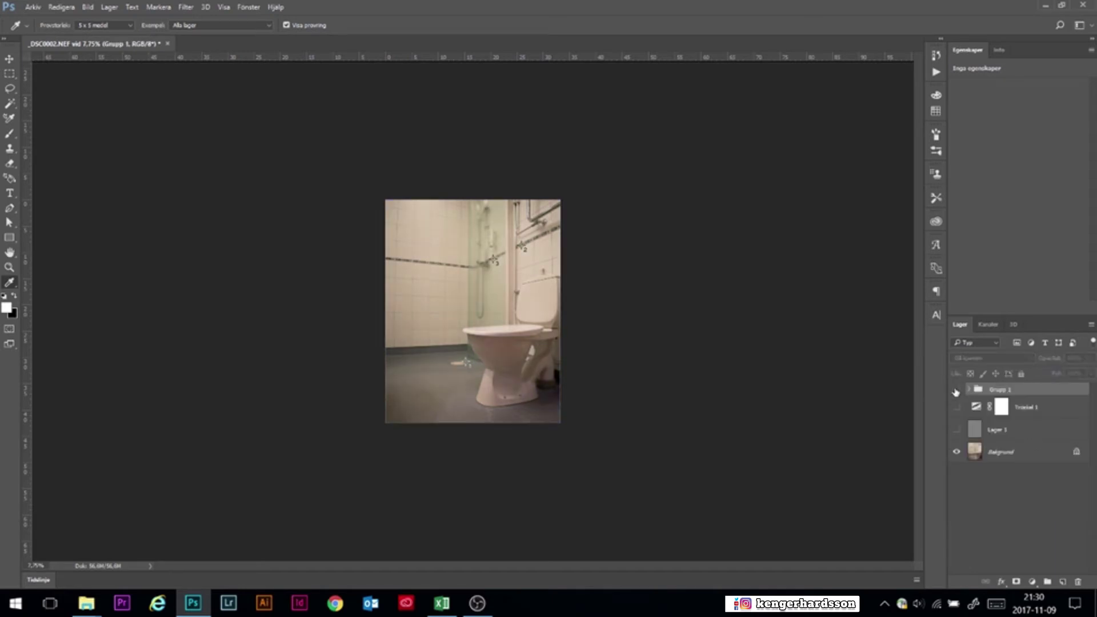
left_click(956, 390)
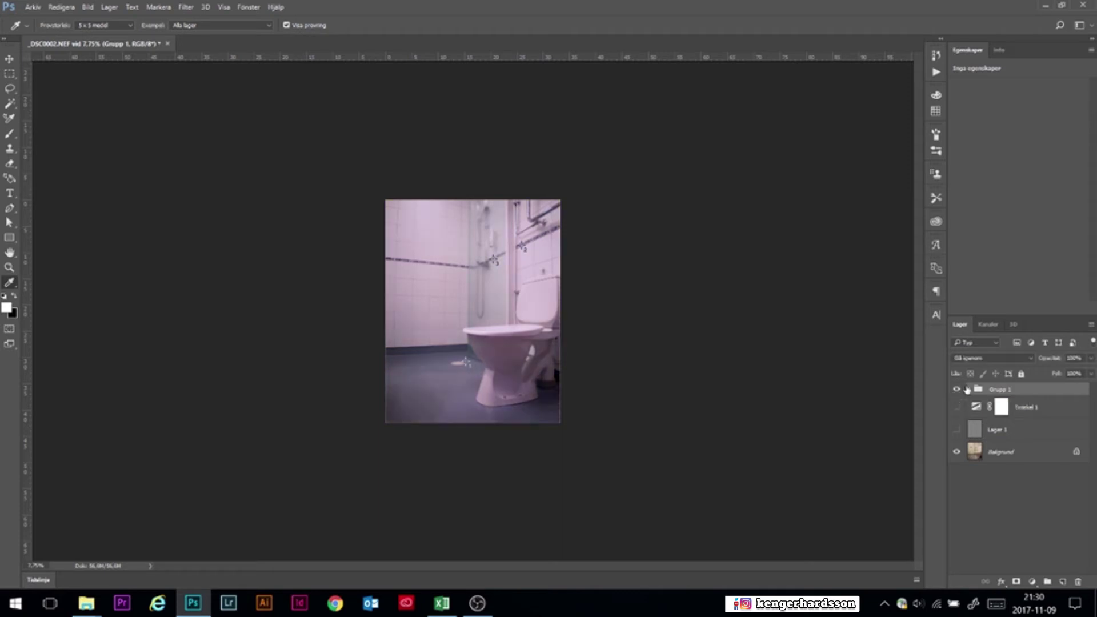
left_click(956, 389)
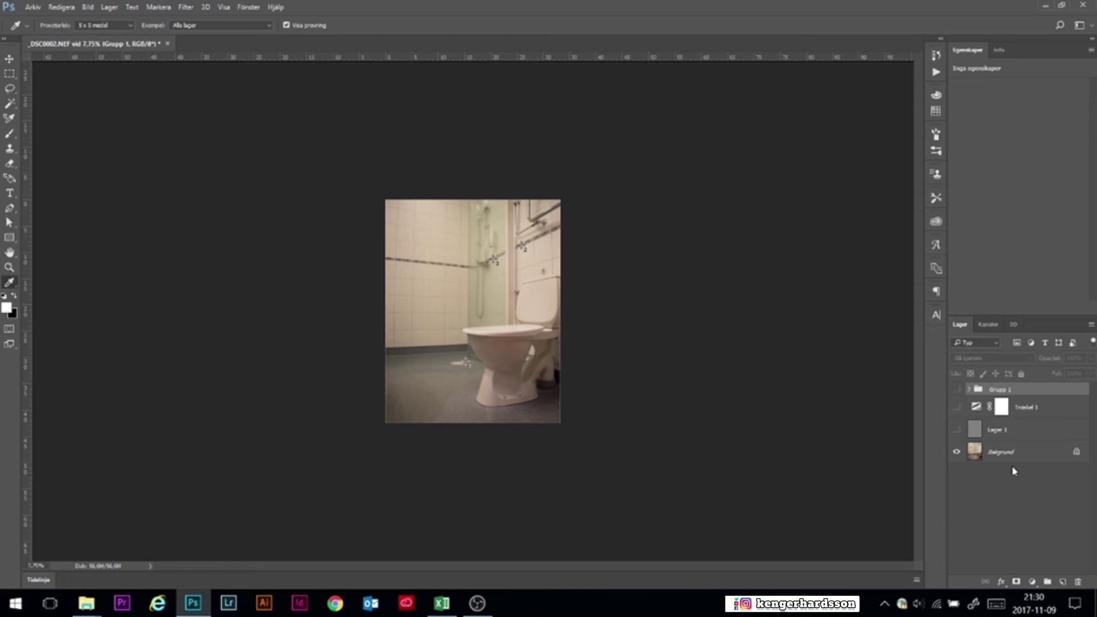
left_click(957, 390)
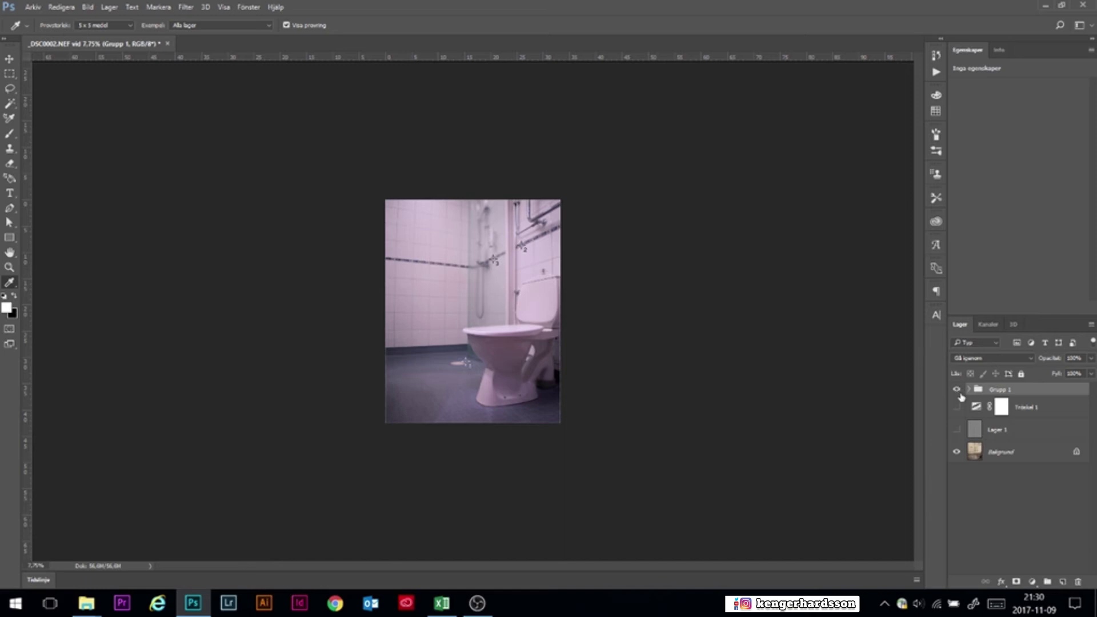
- Lower the opacity of the adjustment group to 66 % and compare the result against the original background photo alone
left_click(1090, 359)
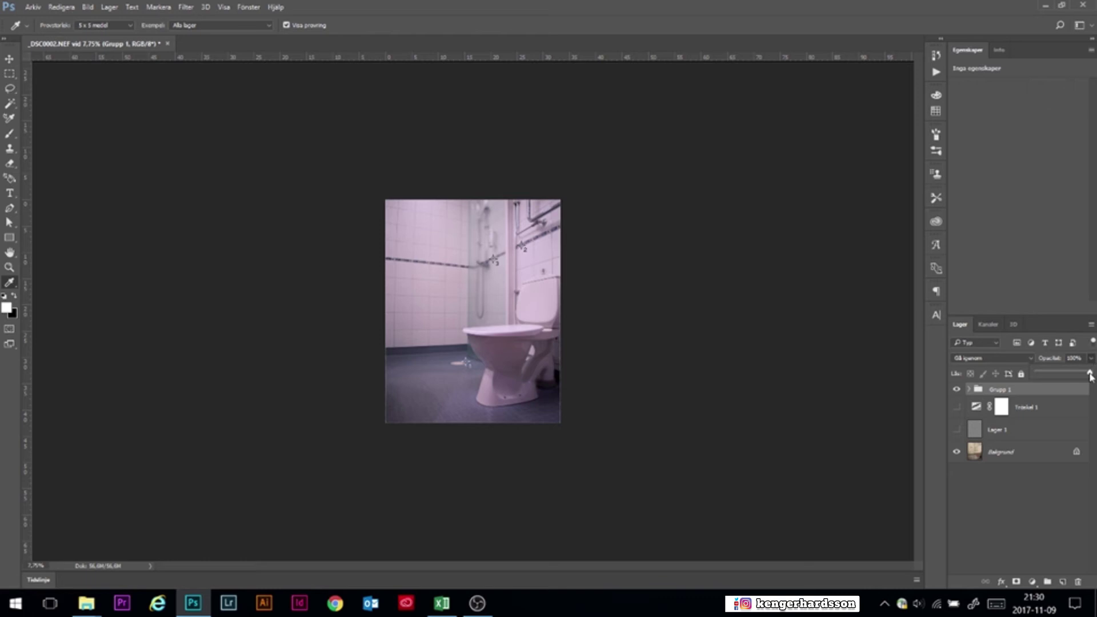
left_click_drag(1091, 377, 1061, 378)
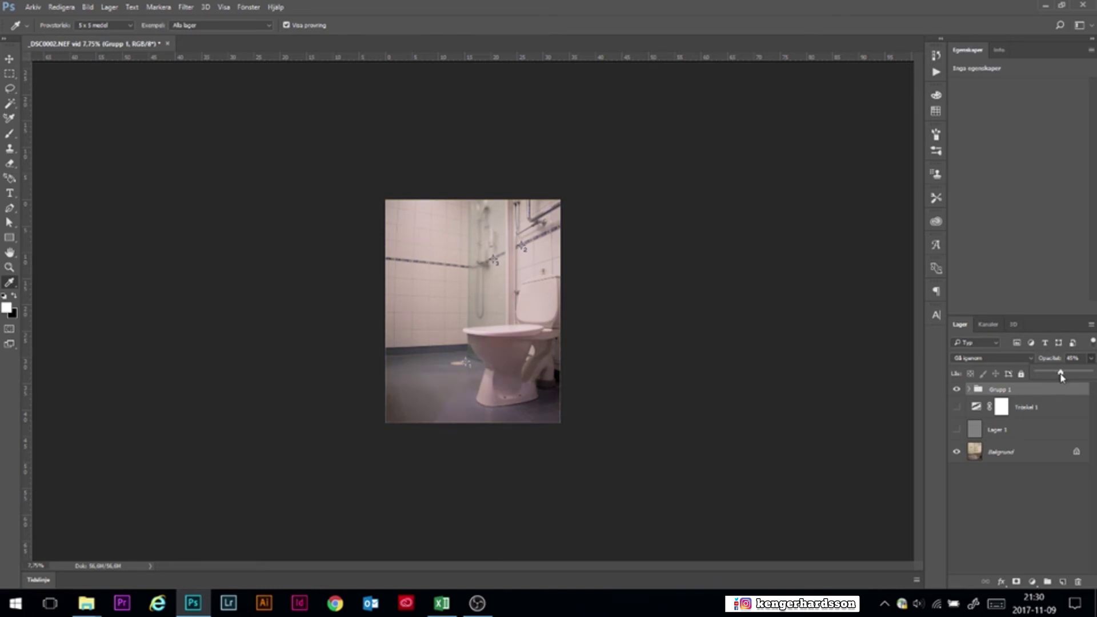
mouse_move(1061, 378)
left_mouse_down()
mouse_move(1080, 385)
mouse_move(1074, 375)
left_mouse_up()
left_click_drag(1074, 374, 1073, 376)
scroll(524, 166, "up", 3)
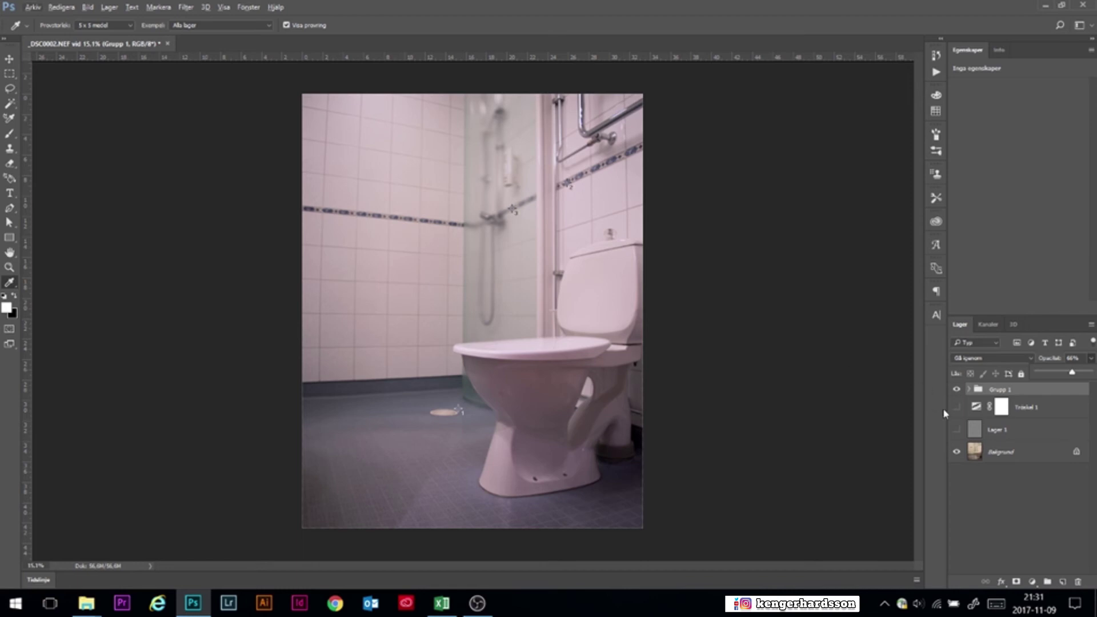
left_click(955, 452, "alt")
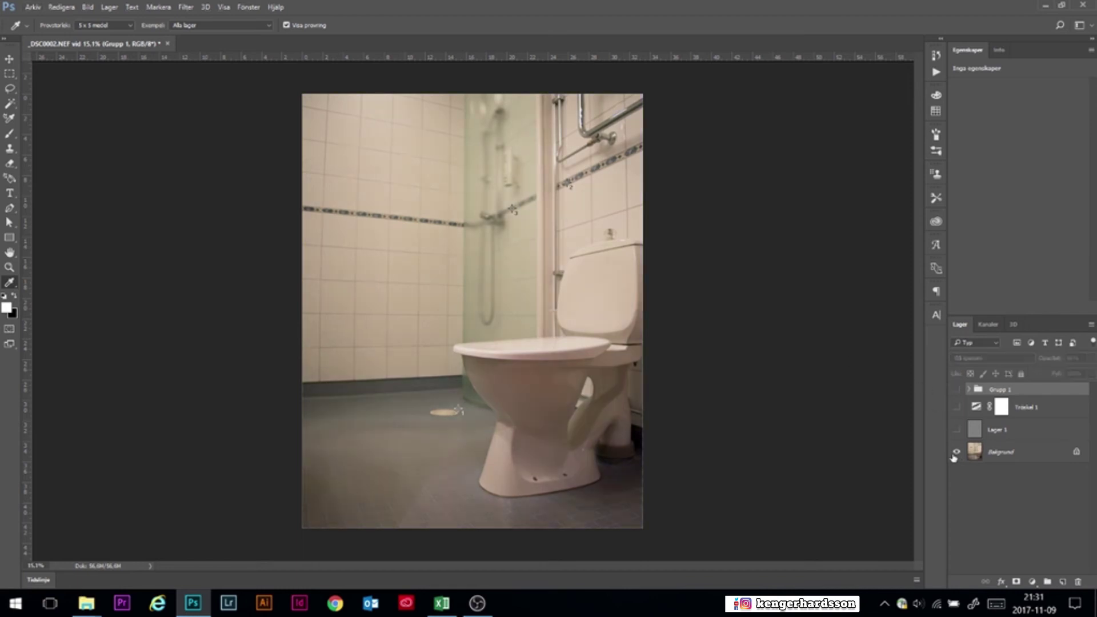
left_click(955, 452, "alt")
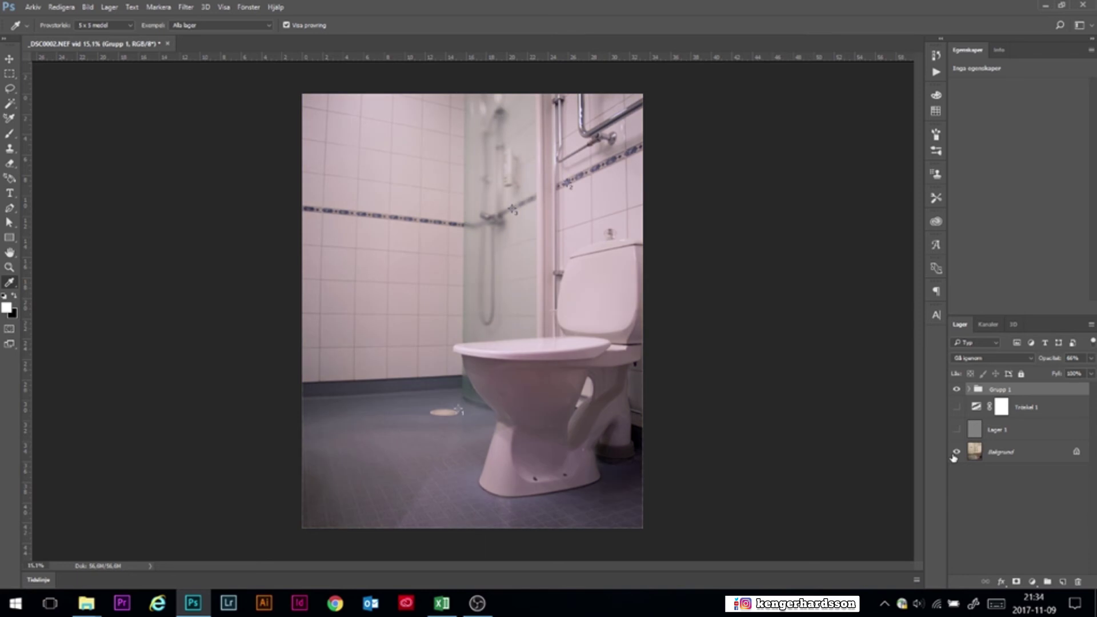